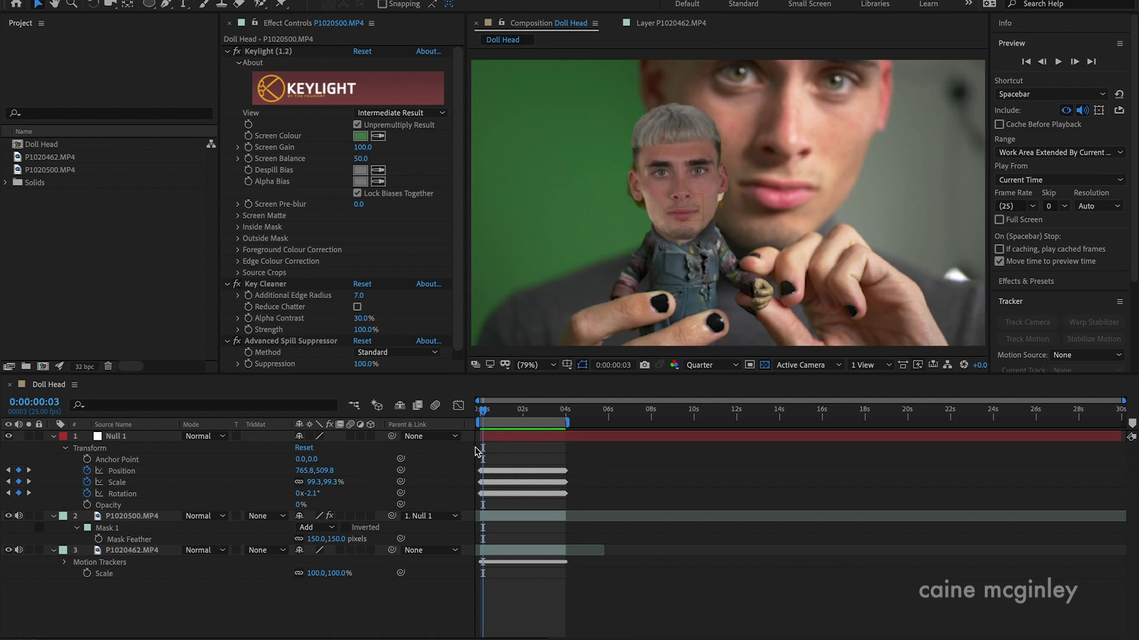
left_click(486, 410)
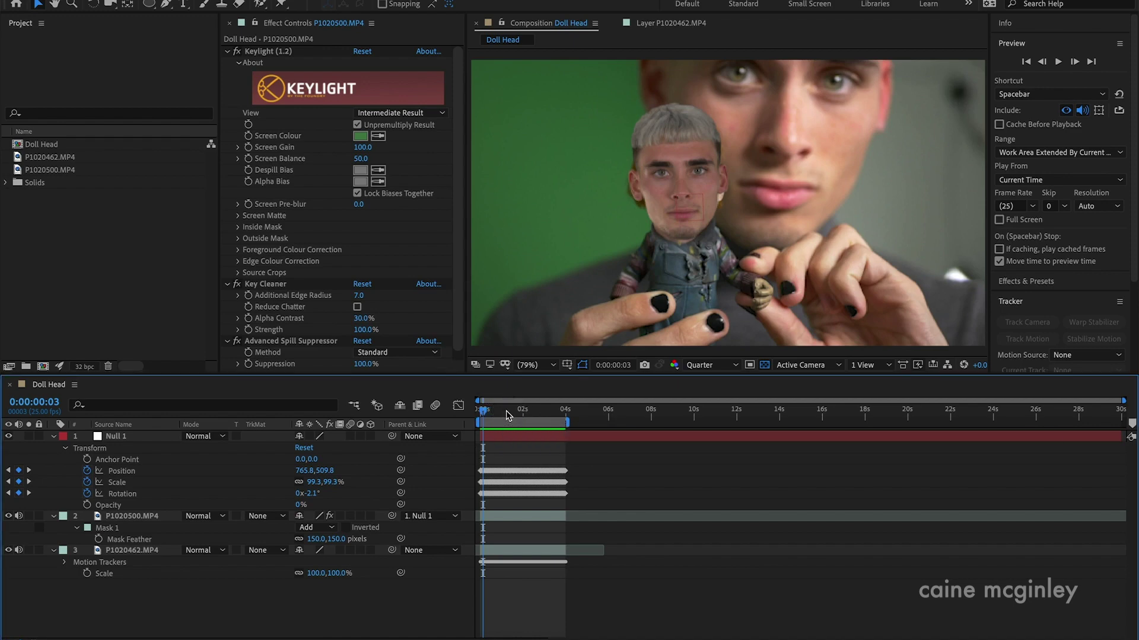
left_click(506, 413)
left_click_drag(505, 414, 548, 414)
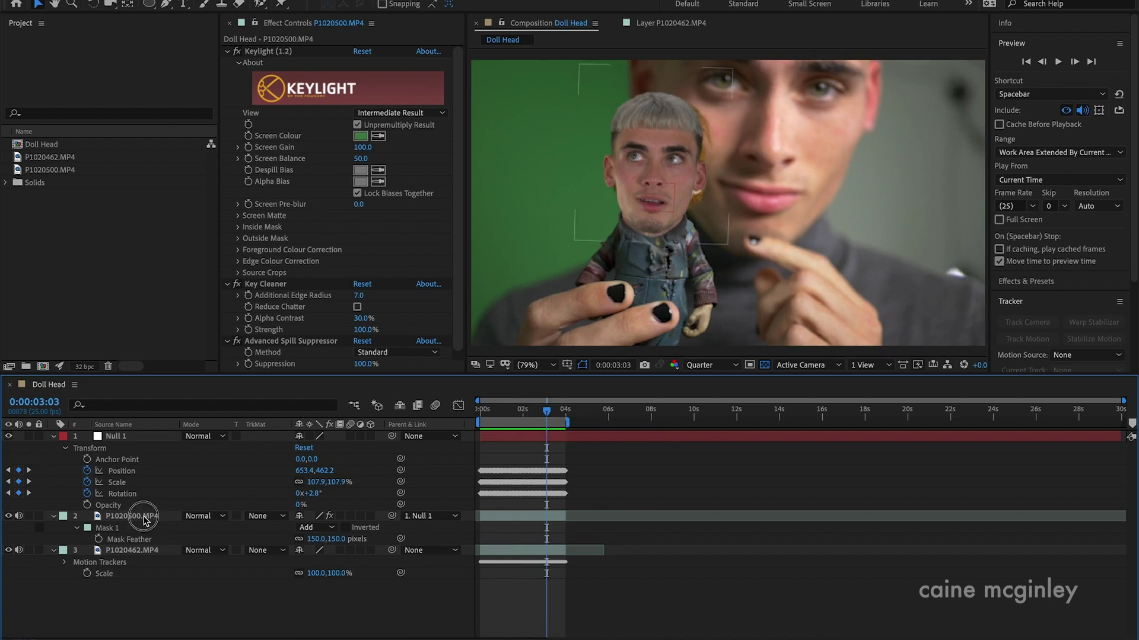
left_click(144, 519)
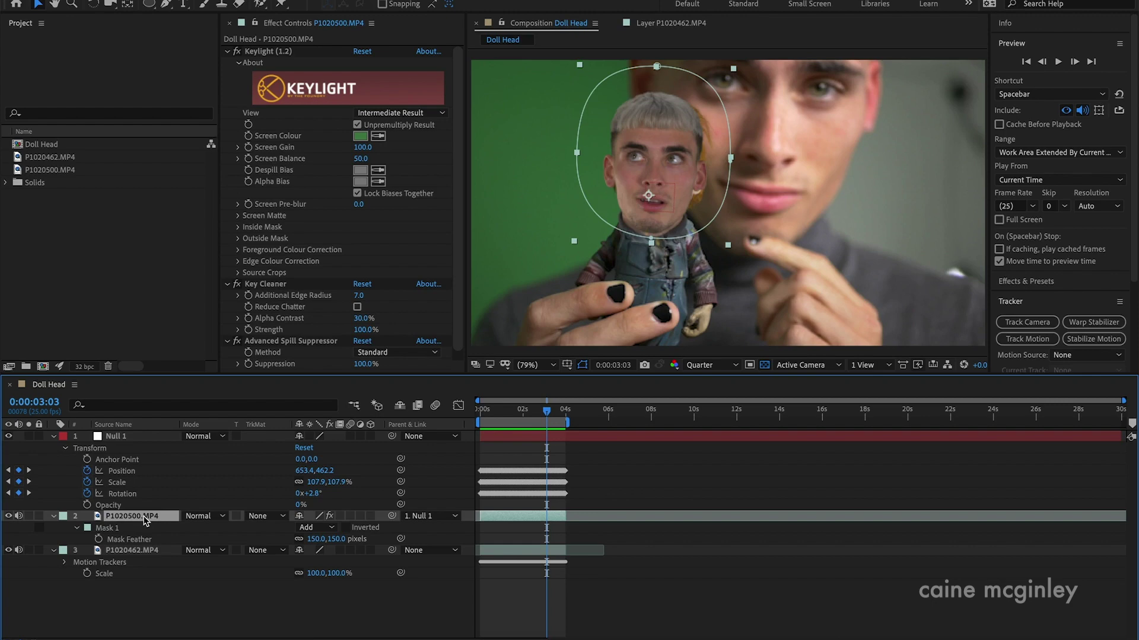
left_click(139, 552)
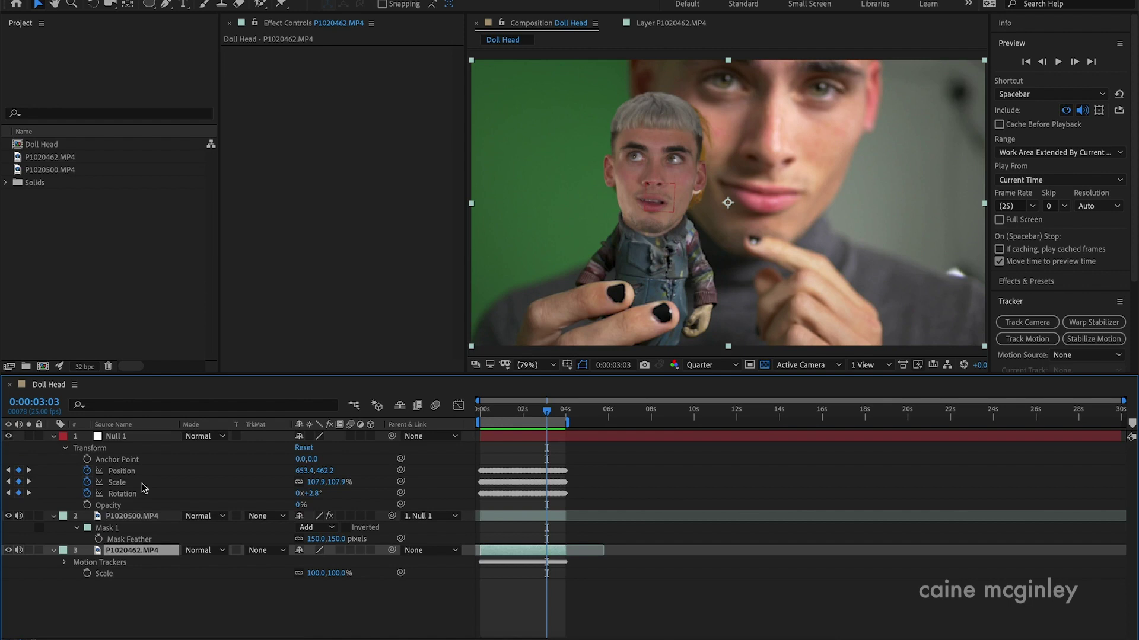
left_click(140, 519)
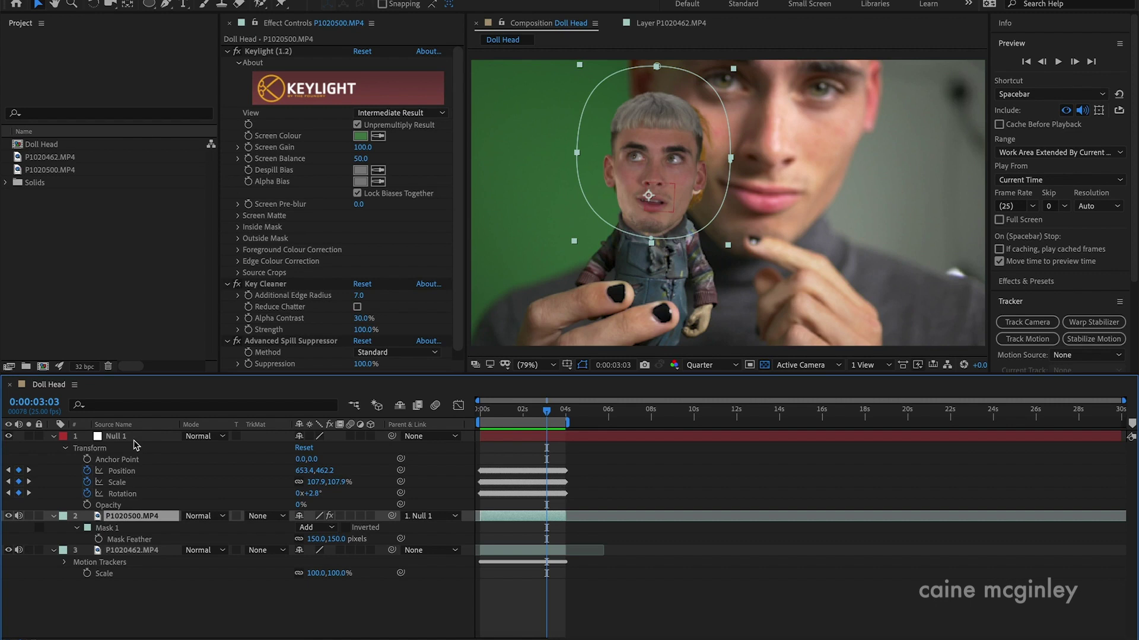
left_click(9, 437)
- Hide the keyed head layer P1020500.MP4 and select the doll footage layer P1020462.MP4
left_click(9, 516)
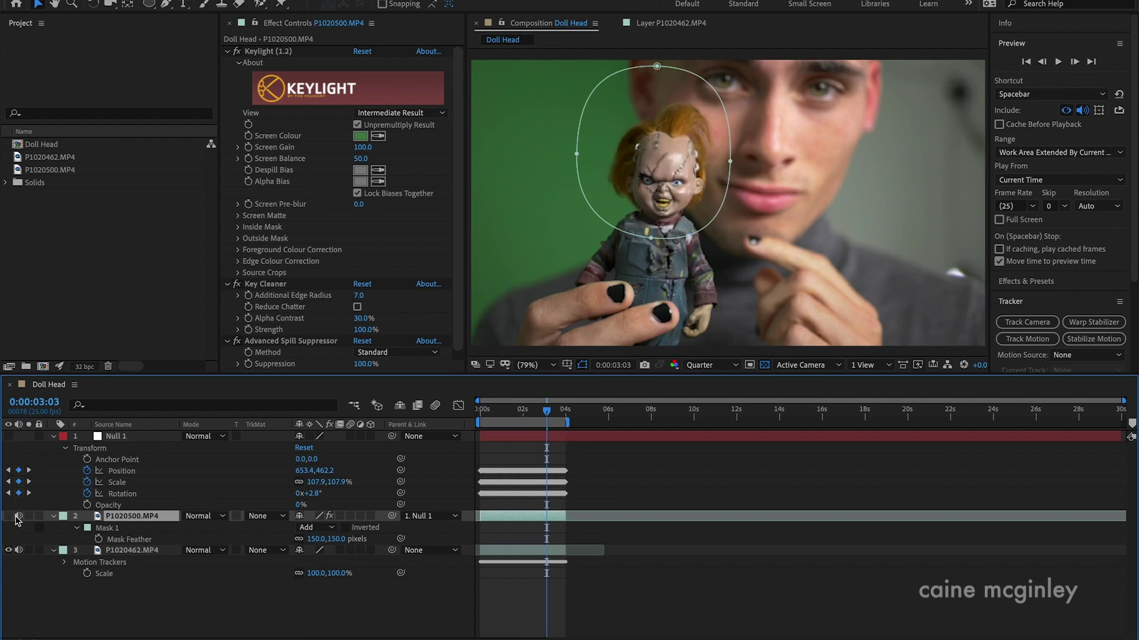
left_click(147, 587)
left_click(136, 551)
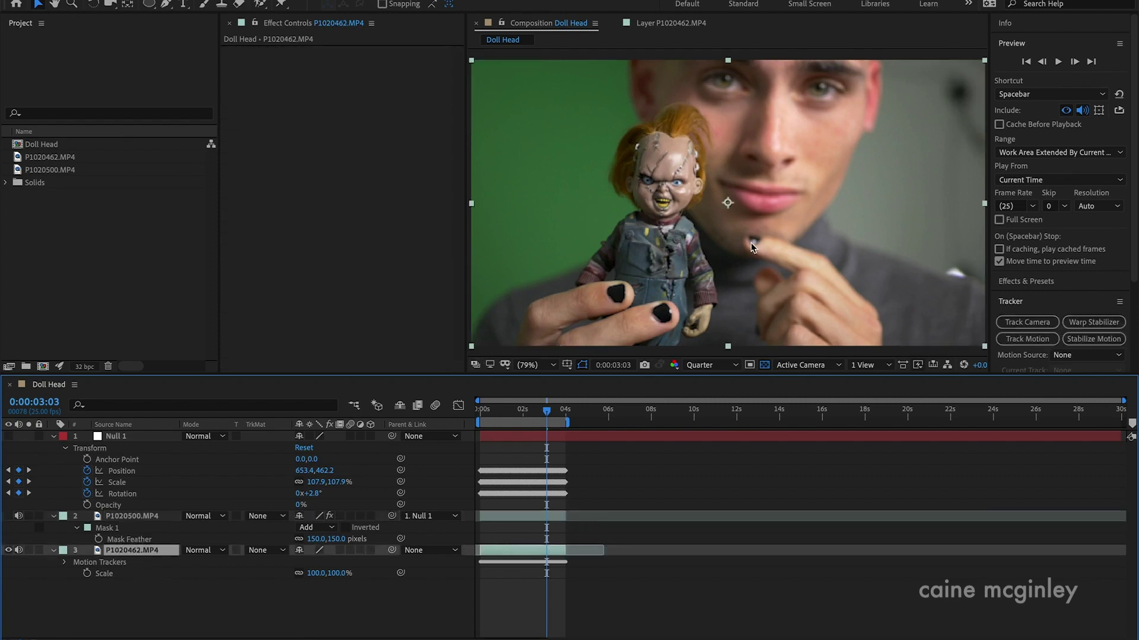
- Collapse the Preview panel so the Tracker panel sits fully open
left_click(1050, 43)
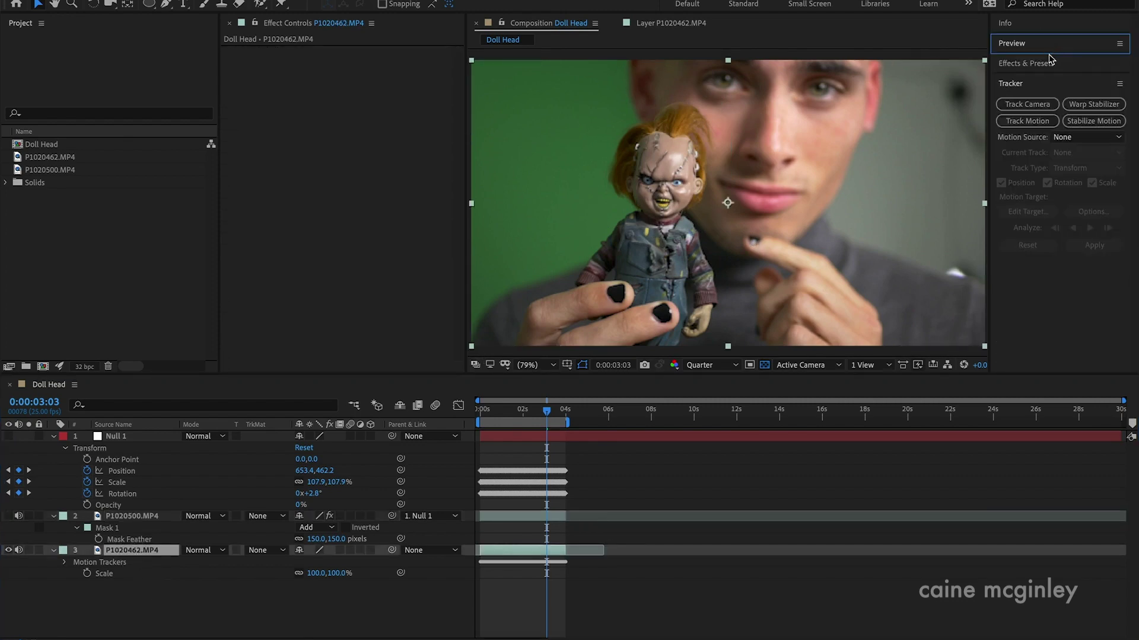
left_click(428, 4)
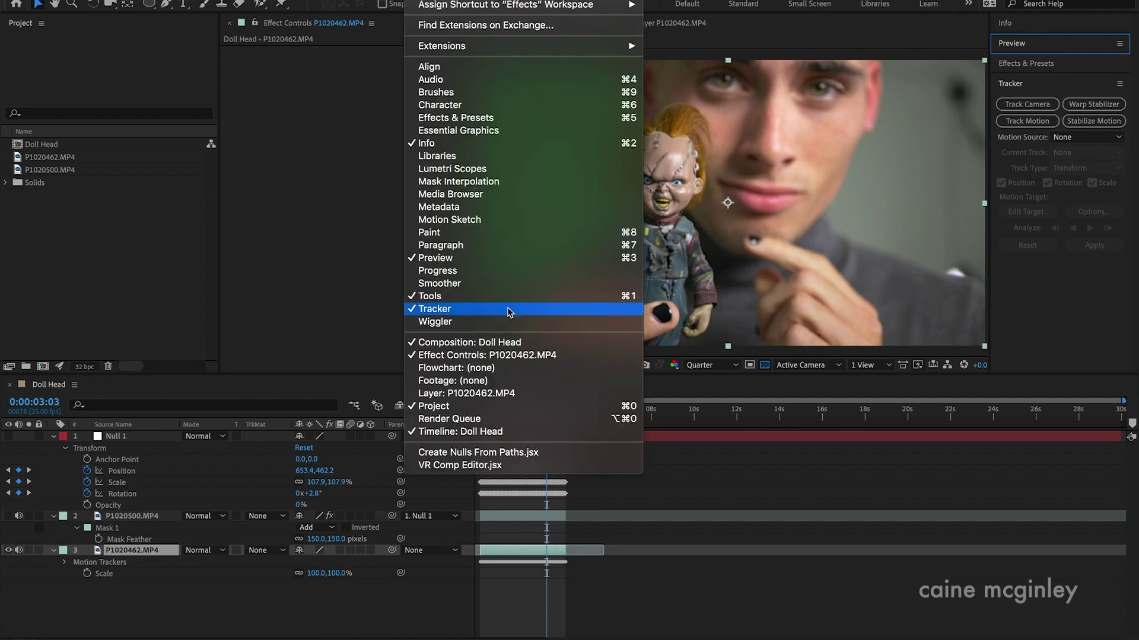
left_click(909, 292)
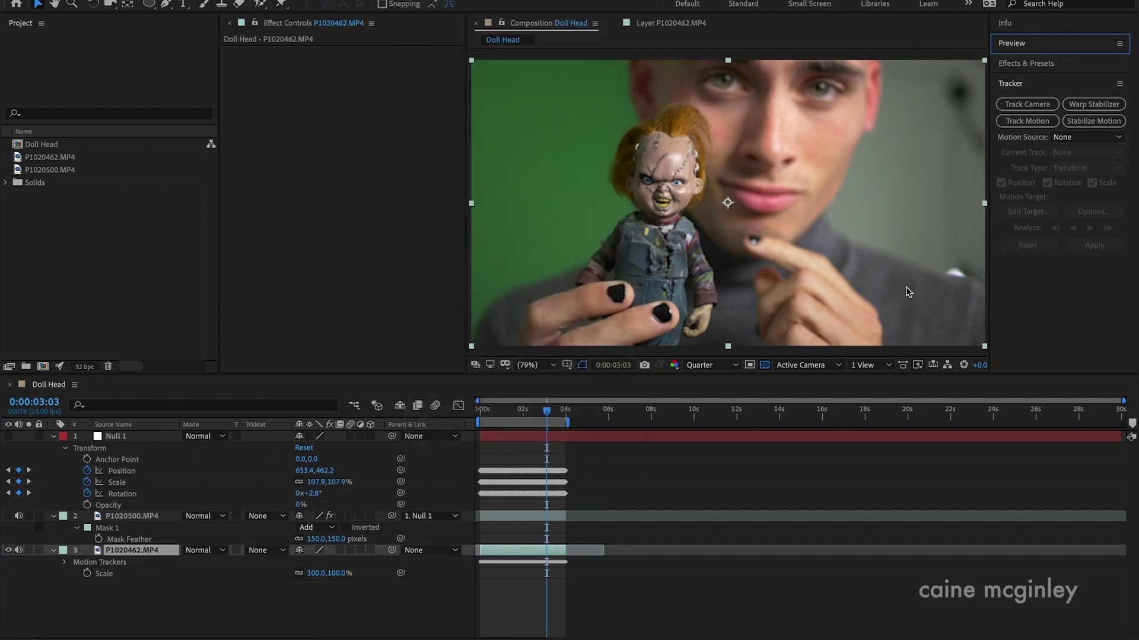
left_click(133, 558)
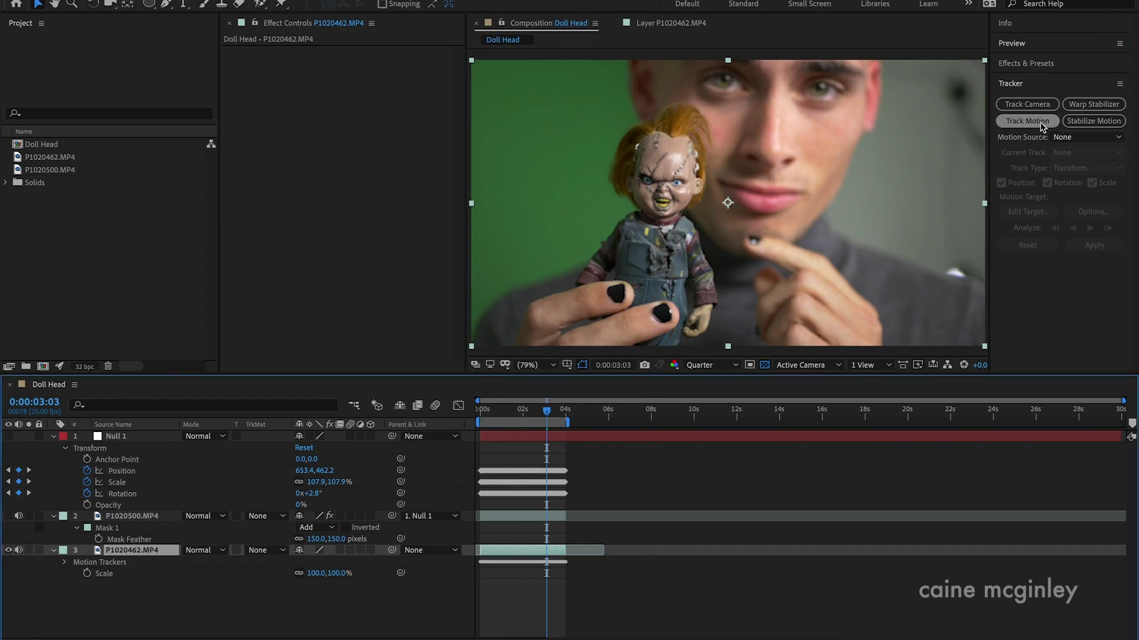
double_click(123, 564)
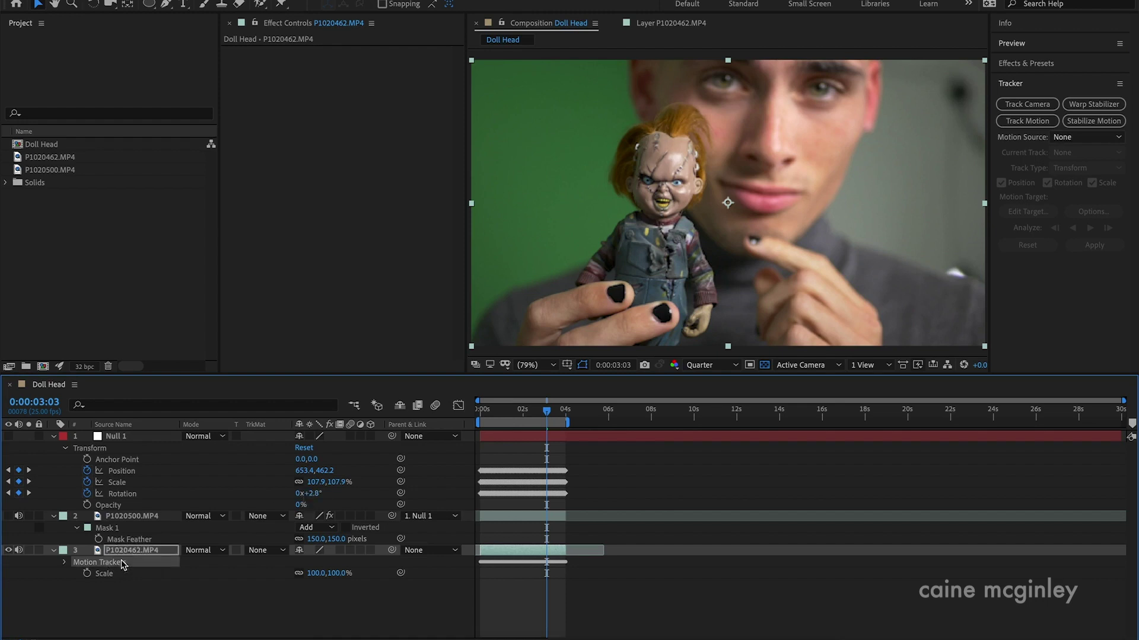
double_click(125, 563)
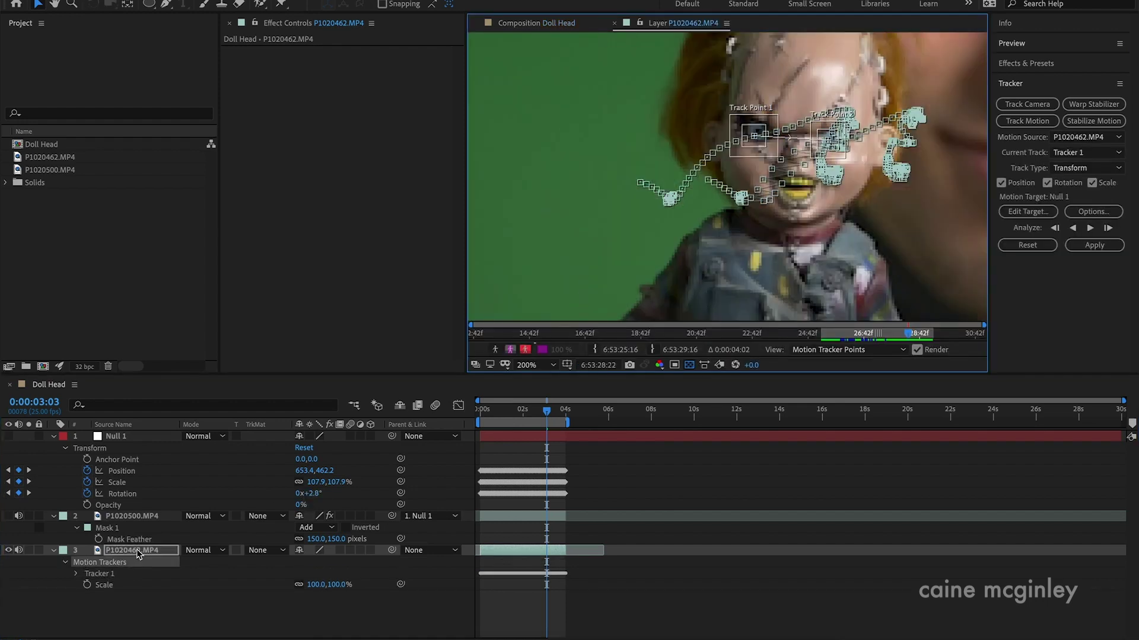
left_click(495, 415)
left_click_drag(495, 416, 480, 415)
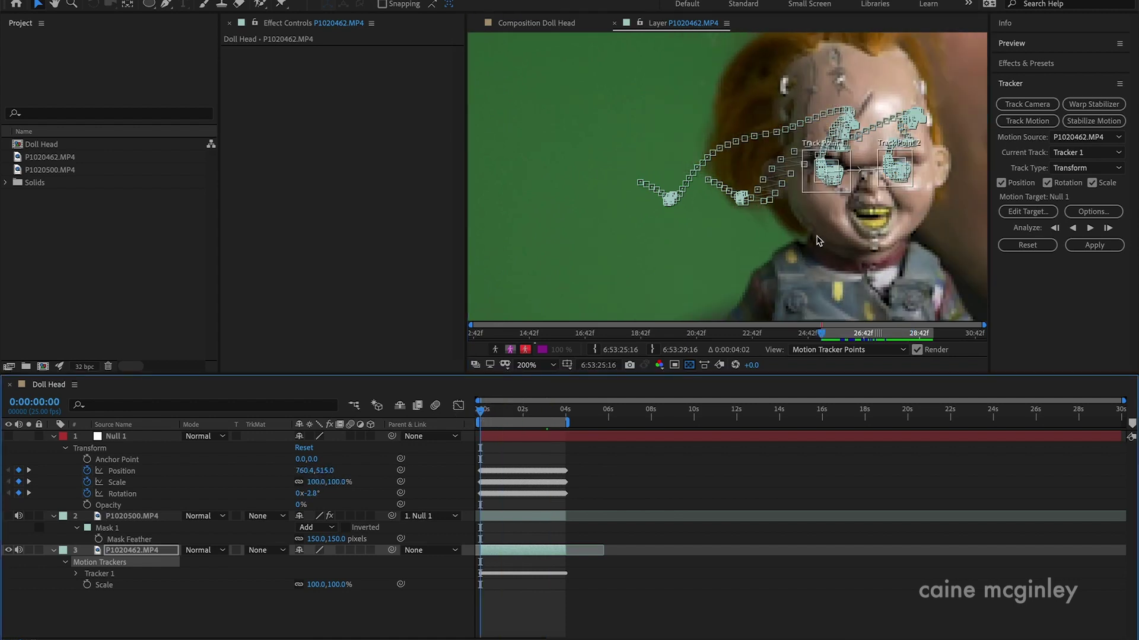
key("h")
left_click_drag(927, 221, 741, 242)
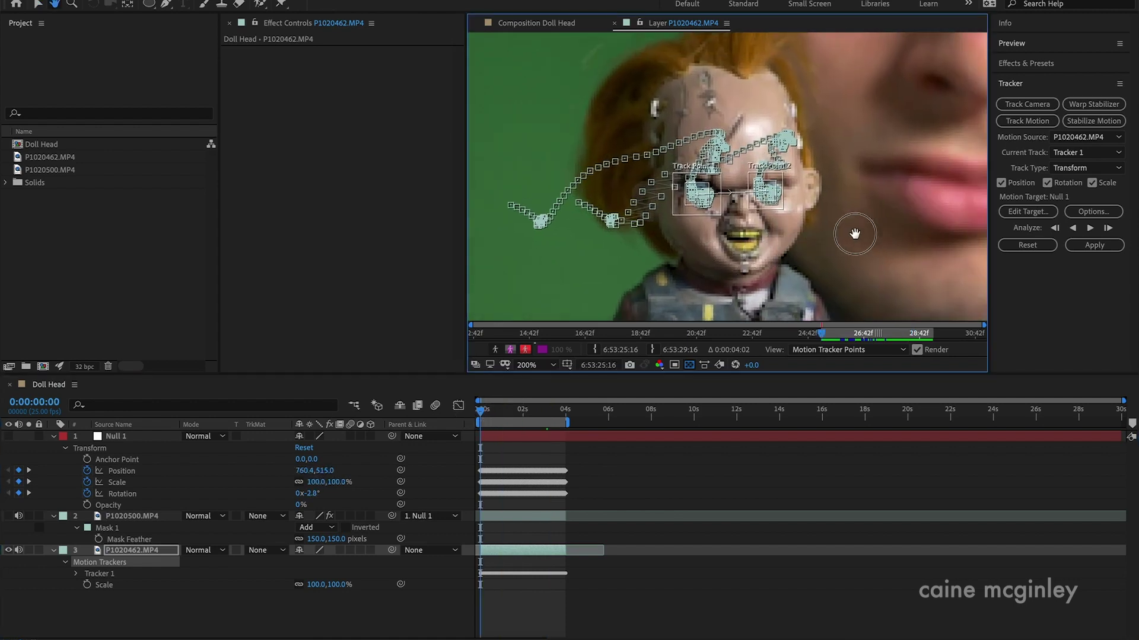
key("v")
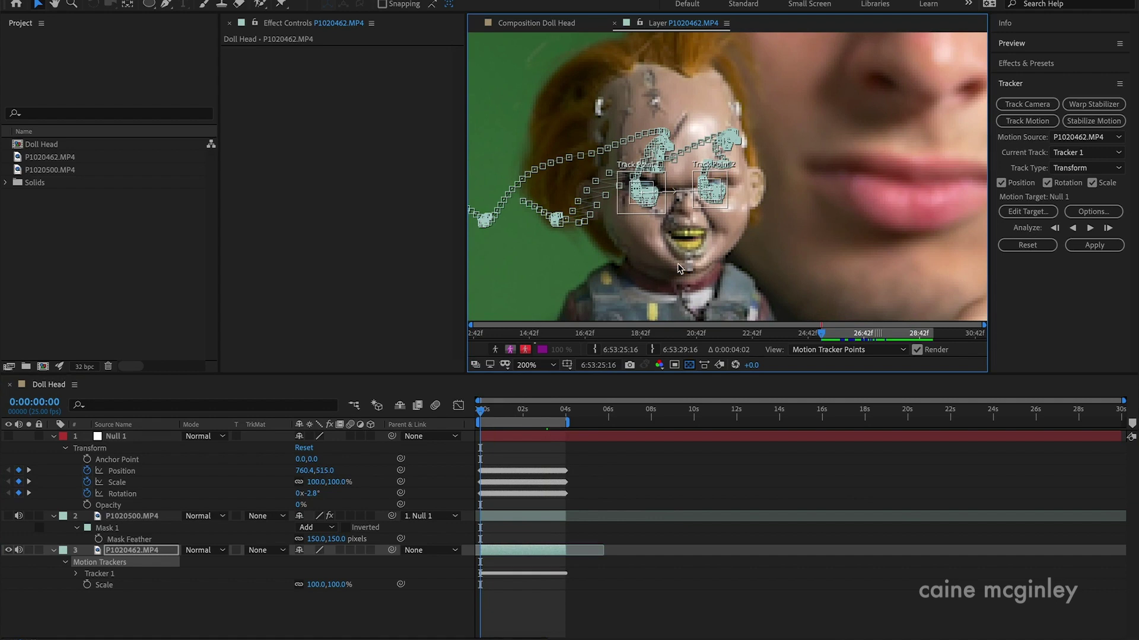
left_click(427, 2)
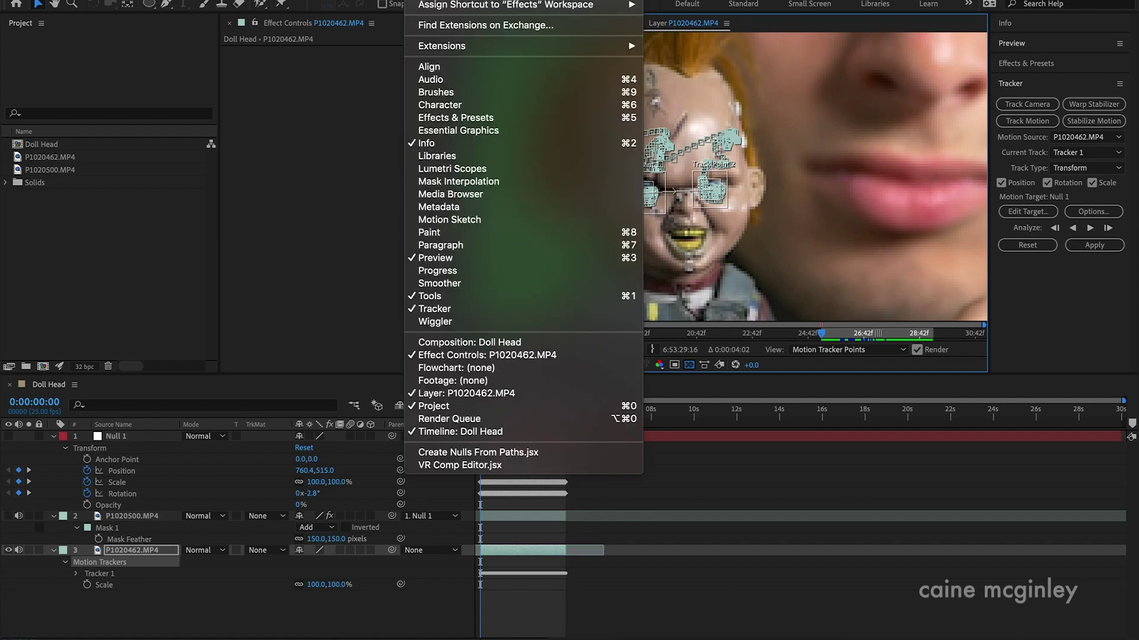
left_click(537, 23)
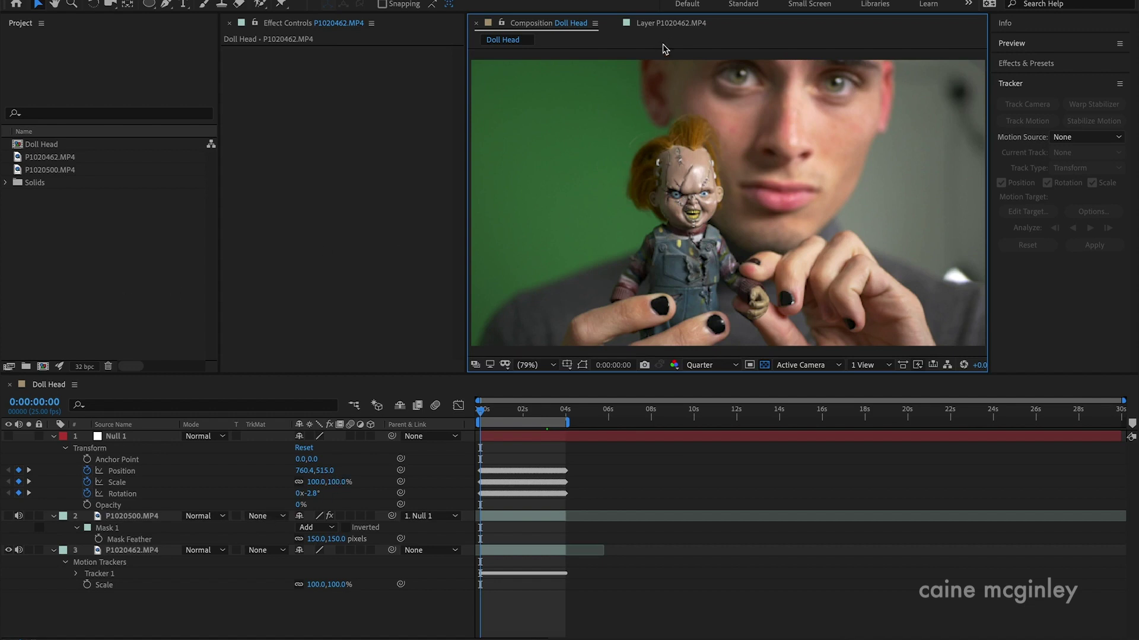
- Load P1020462.MP4's Tracker 1 and scrub around two seconds to check both track points
left_click(666, 25)
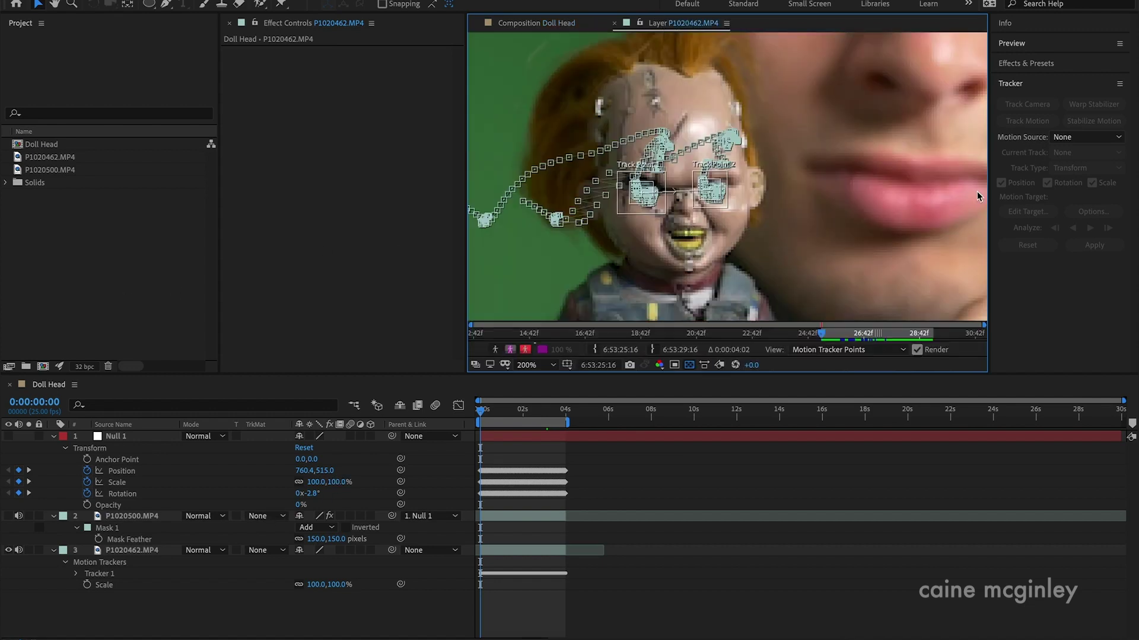
left_click(158, 554)
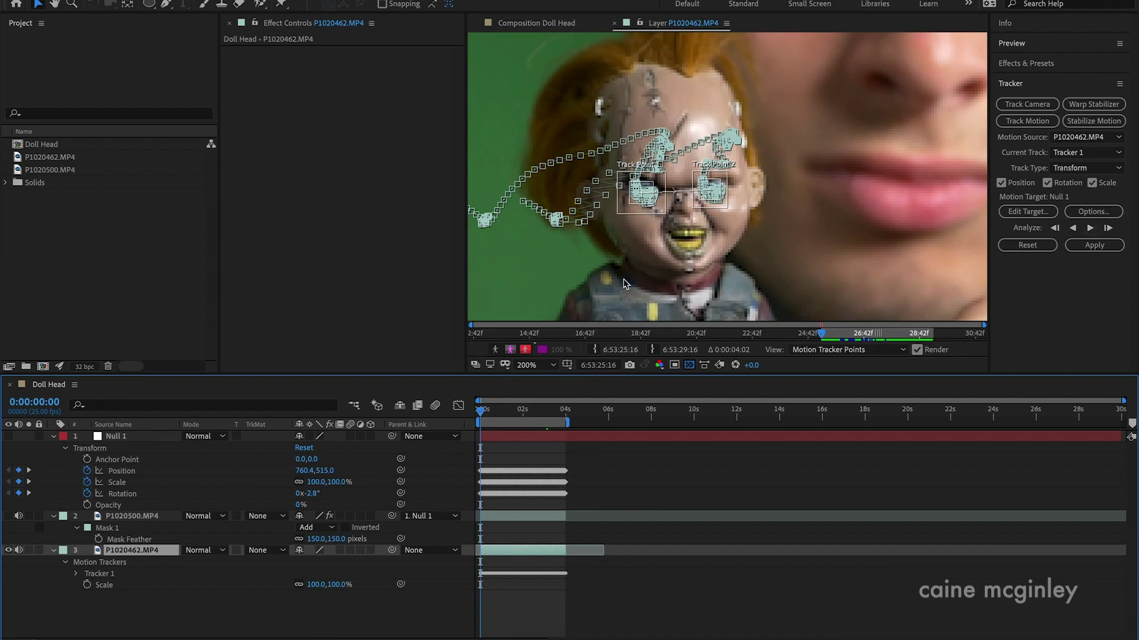
left_click_drag(508, 411, 523, 419)
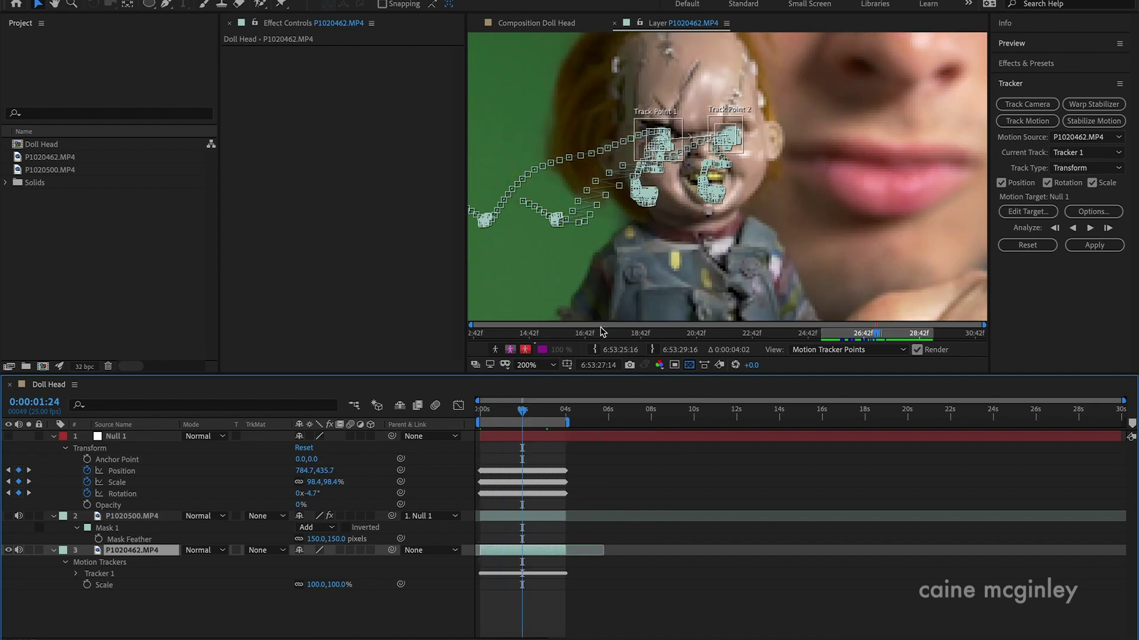
left_click_drag(526, 411, 531, 411)
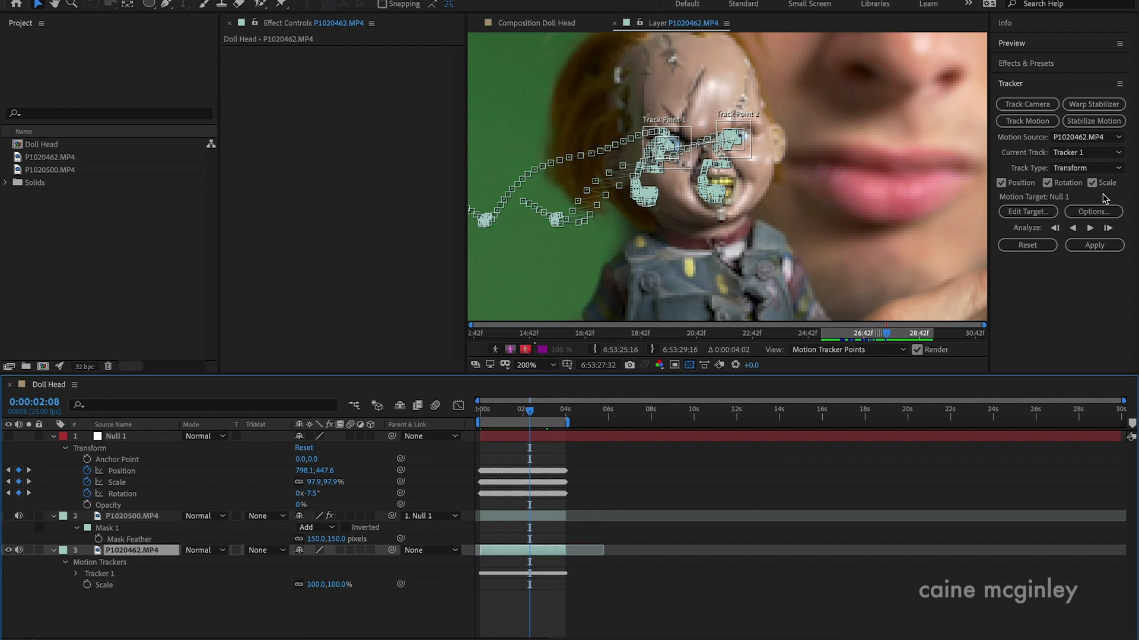
- Check the Null 1 motion target, then dismiss it without applying
left_click(1028, 212)
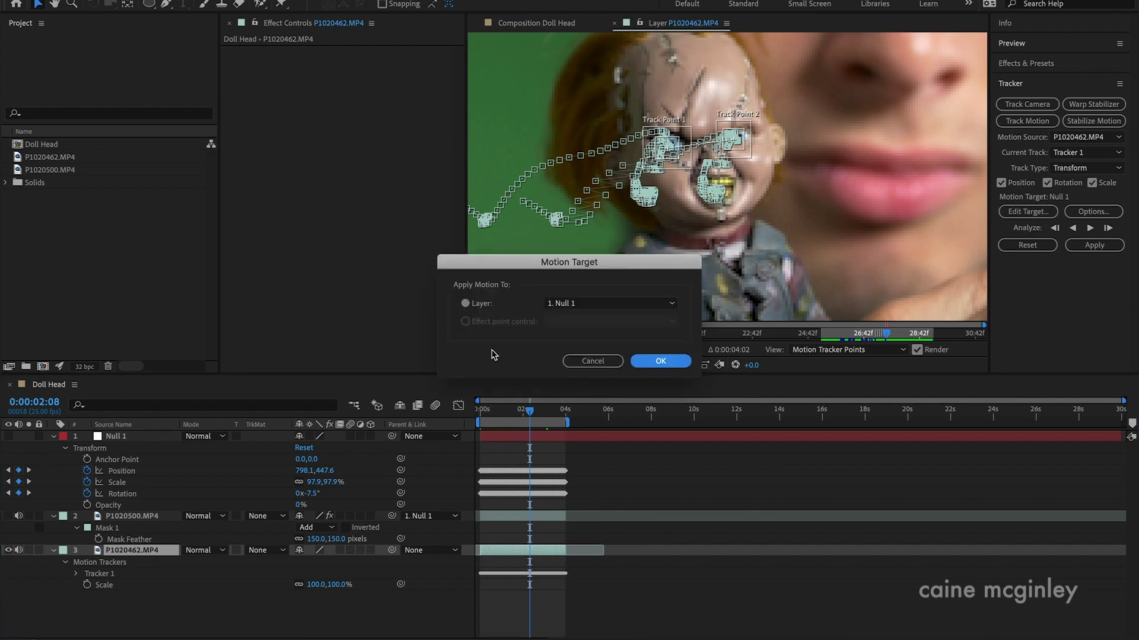
left_click(592, 361)
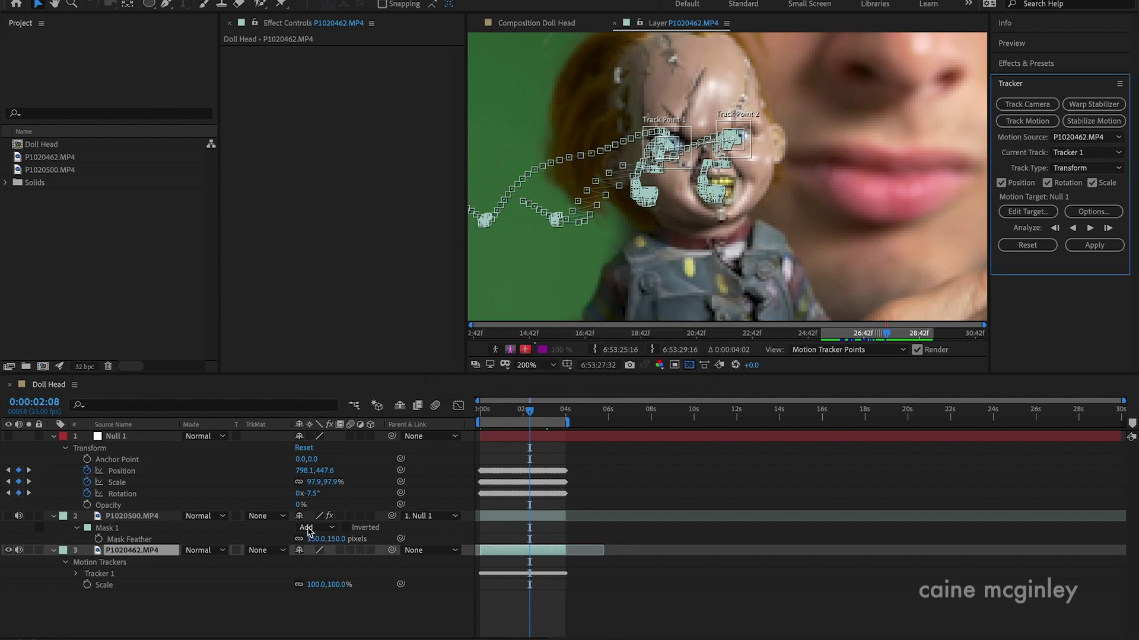
right_click(229, 613)
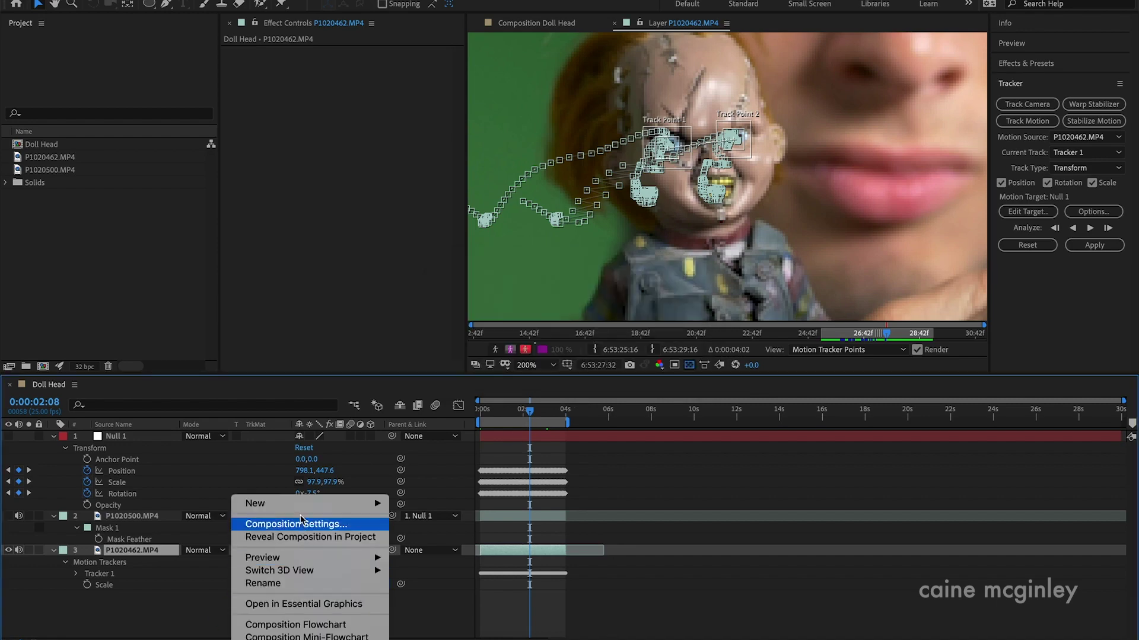
left_click(167, 615)
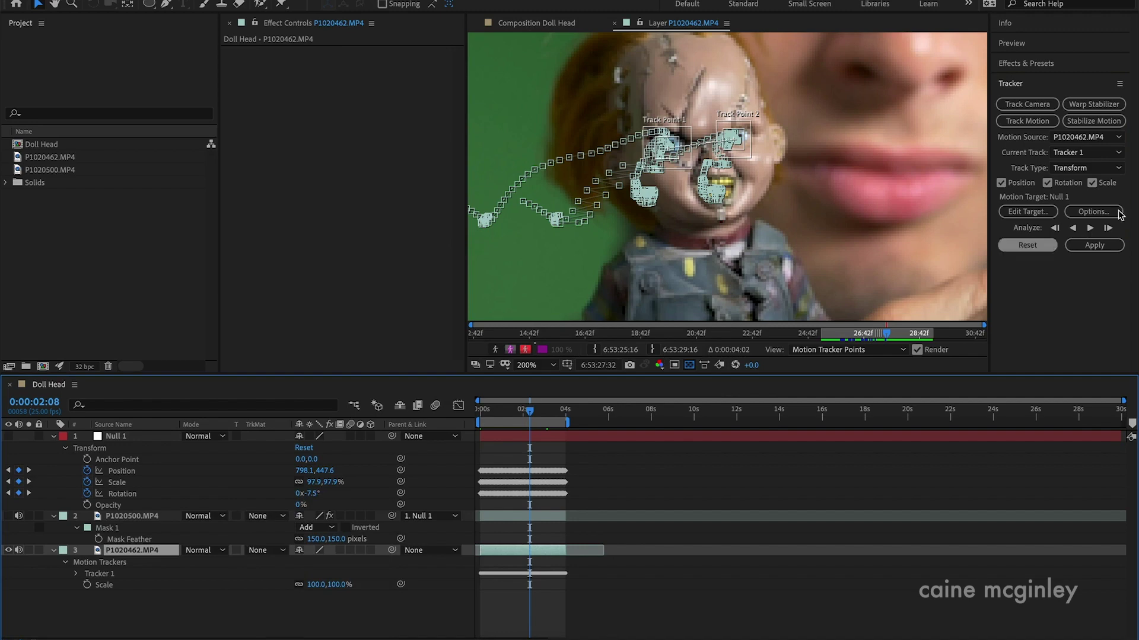
- Cancel the track apply and switch the viewer back to the Doll Head composition
left_click(1113, 249)
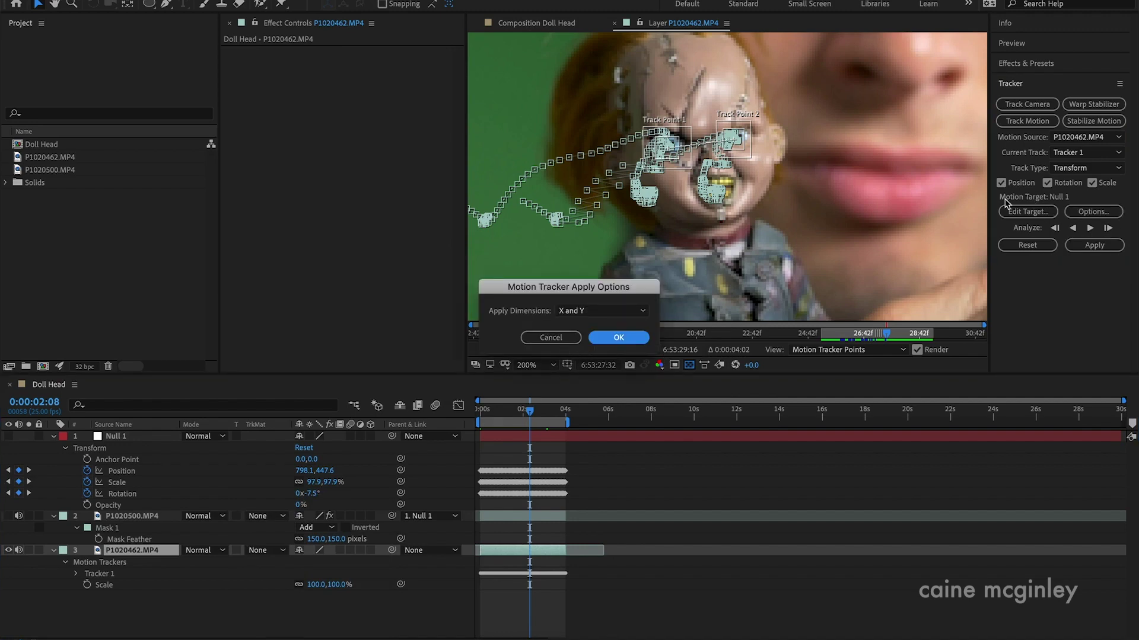
left_click(563, 339)
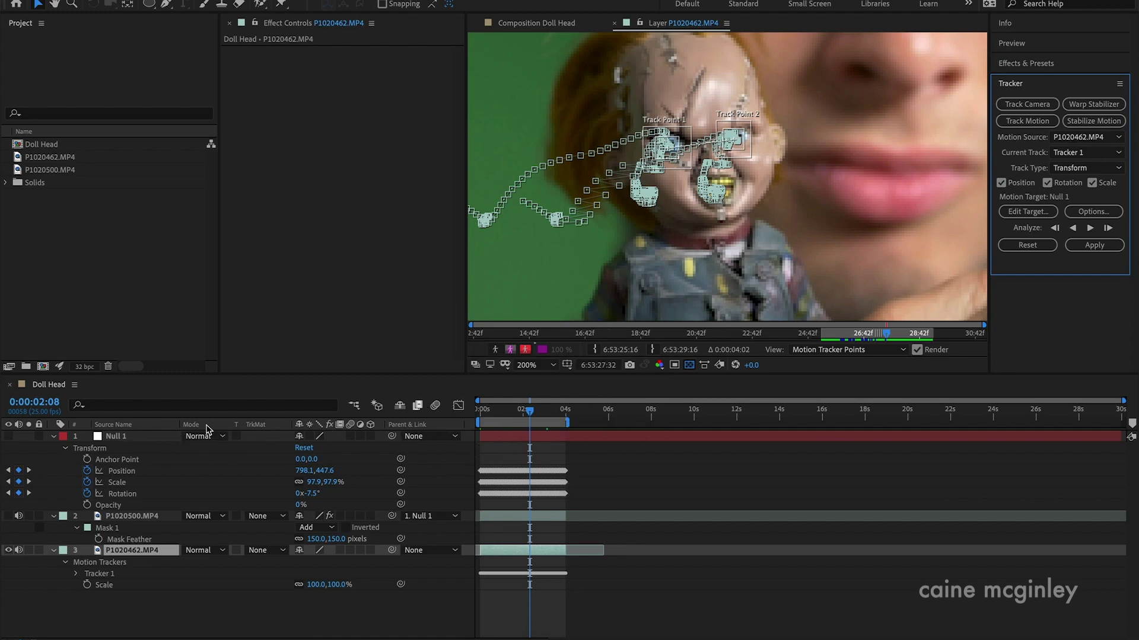
left_click(534, 23)
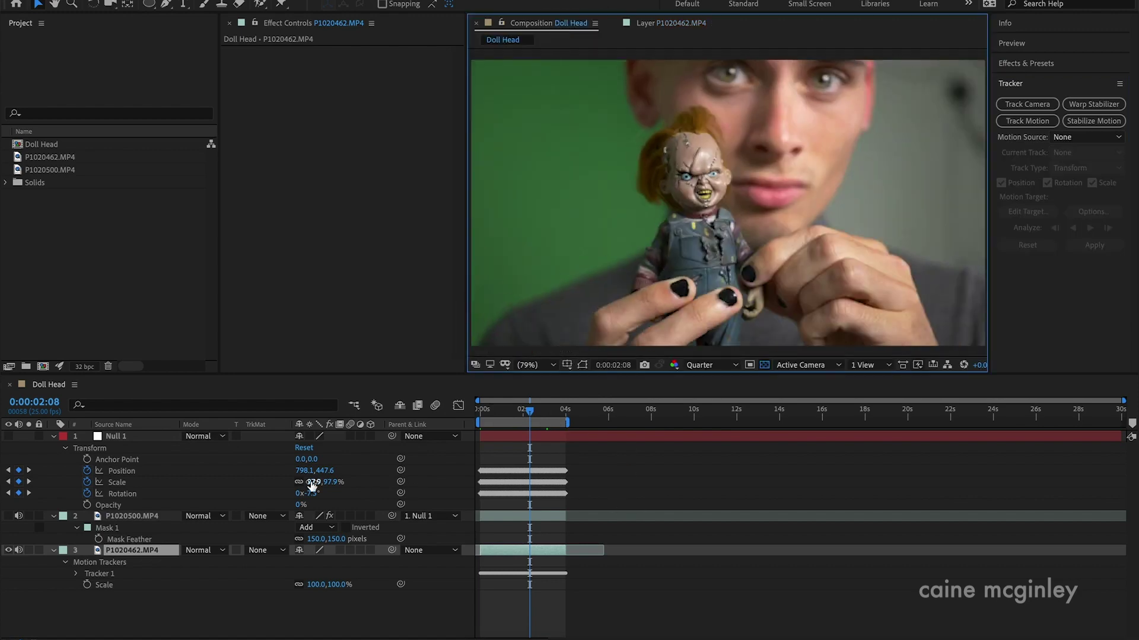
- Make P1020500.MP4 visible and delete its oval Mask 1
left_click(8, 516)
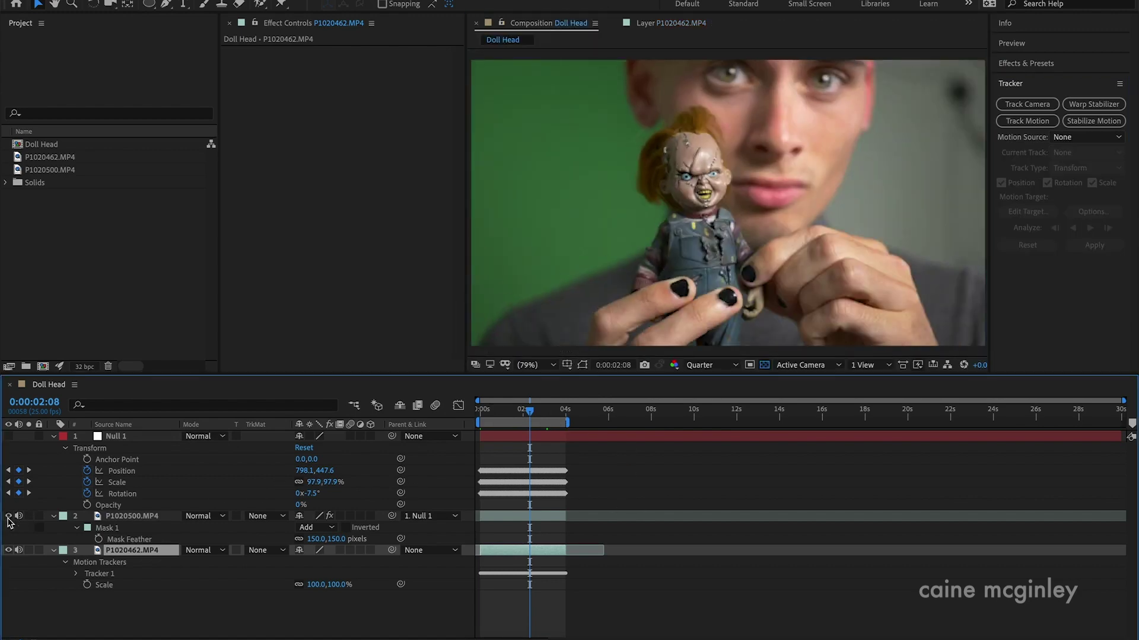
left_click(111, 517)
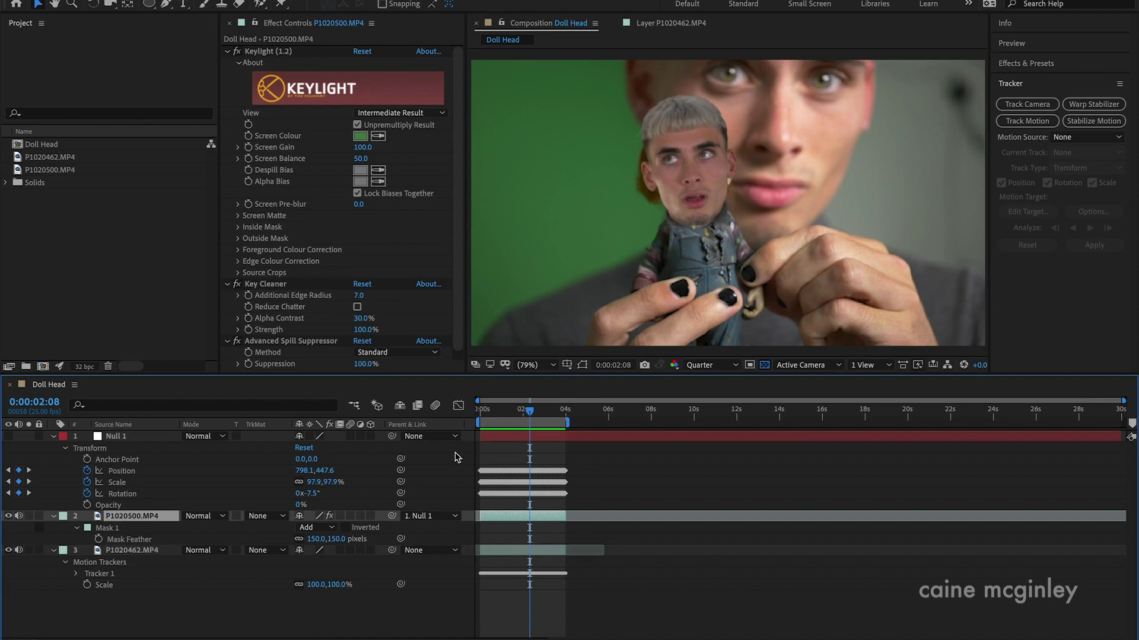
left_click(105, 528)
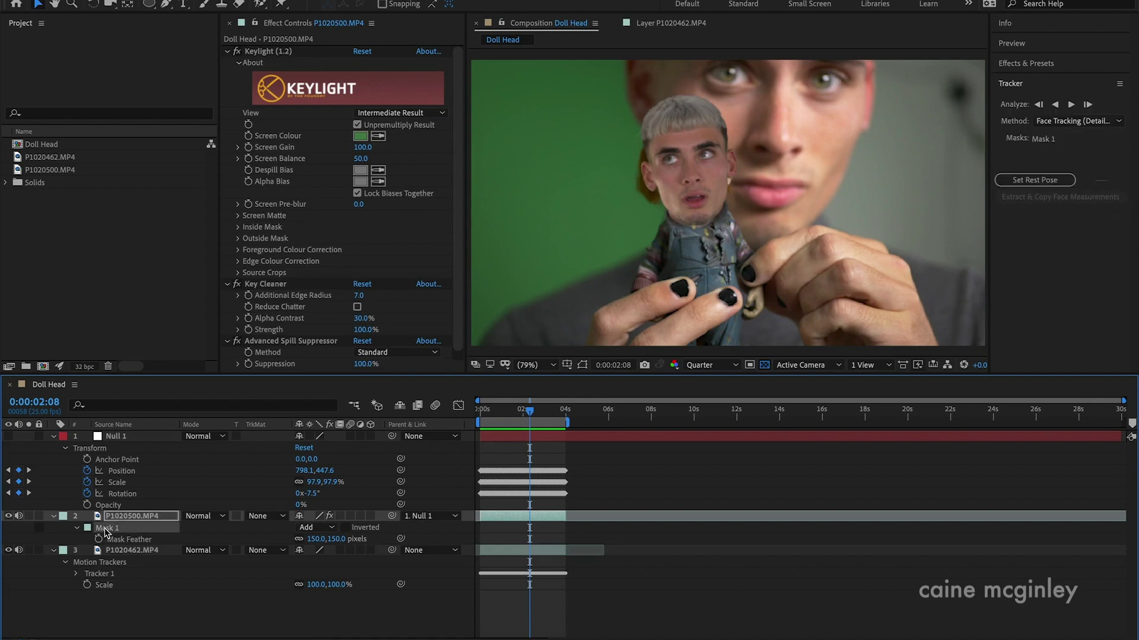
key("Delete")
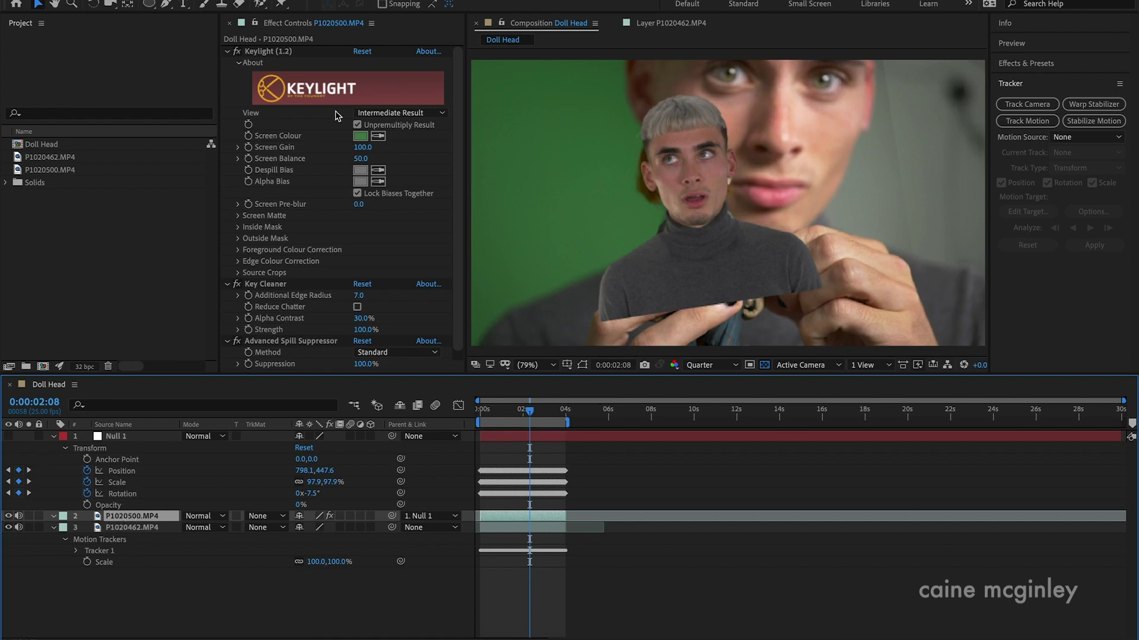
- Try black and an eyedropper-sampled Keylight Screen Colour, then restore the green key
left_click(1056, 66)
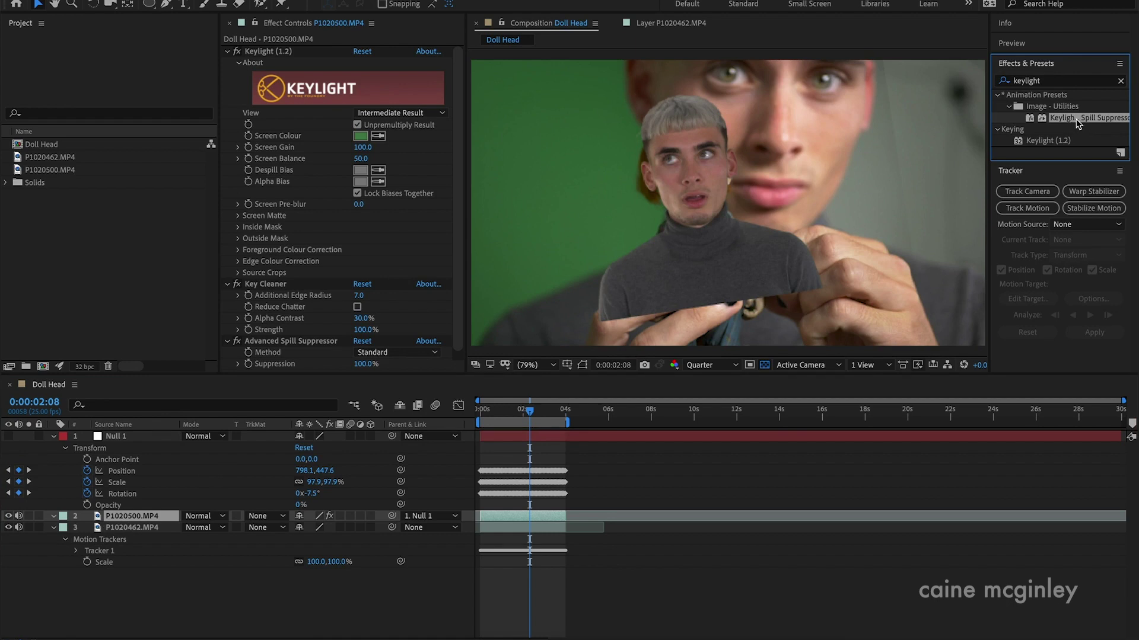
left_click(360, 136)
left_click_drag(750, 514, 714, 592)
left_click(1011, 424)
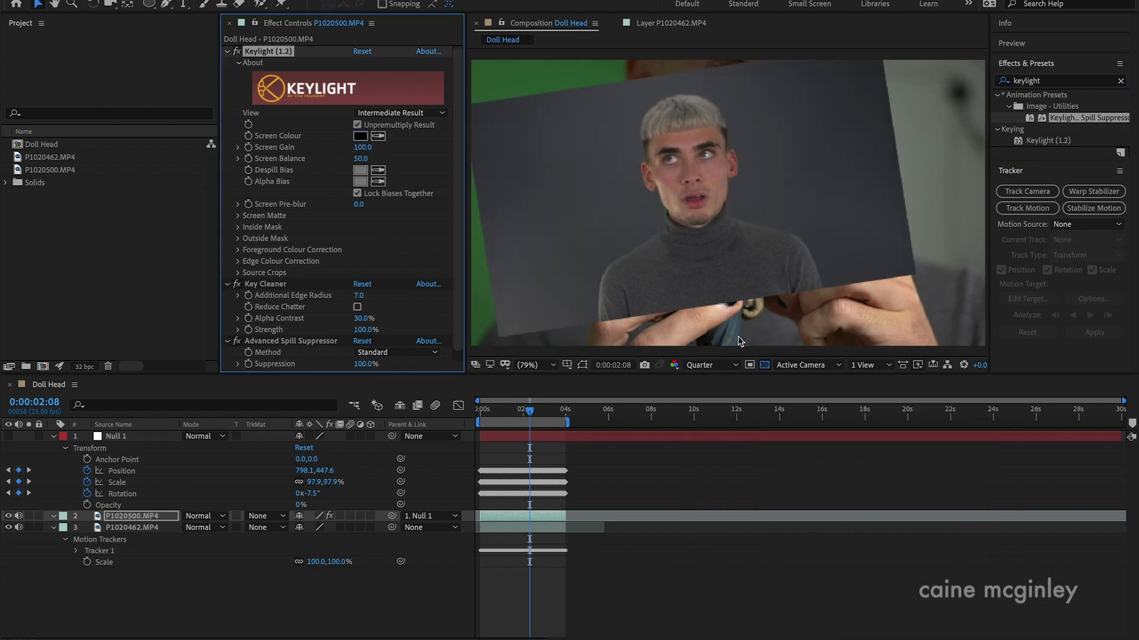
left_click(378, 136)
left_click(599, 193)
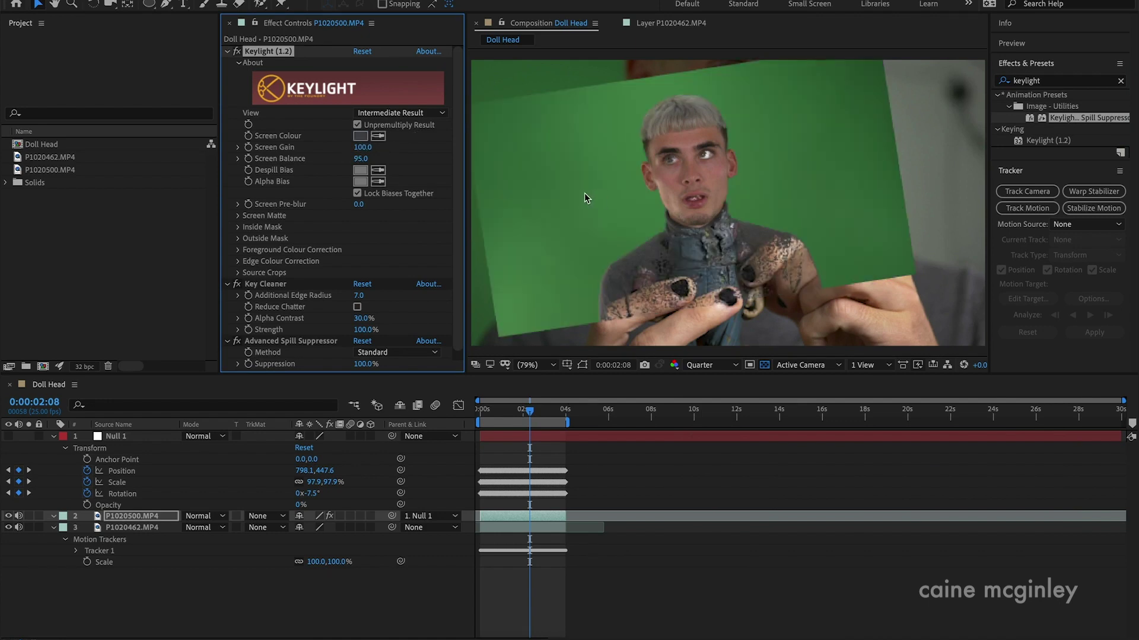
left_click(581, 190)
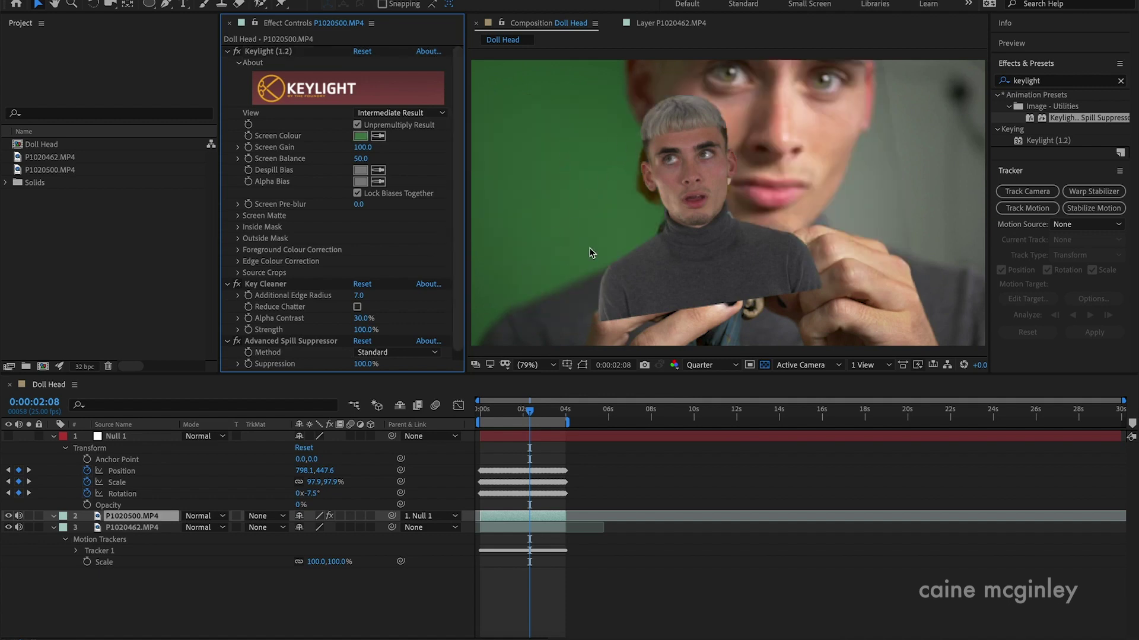
- Select the Key Cleaner's Additional Edge Radius value of 7.0
scroll(311, 291, "down", 1)
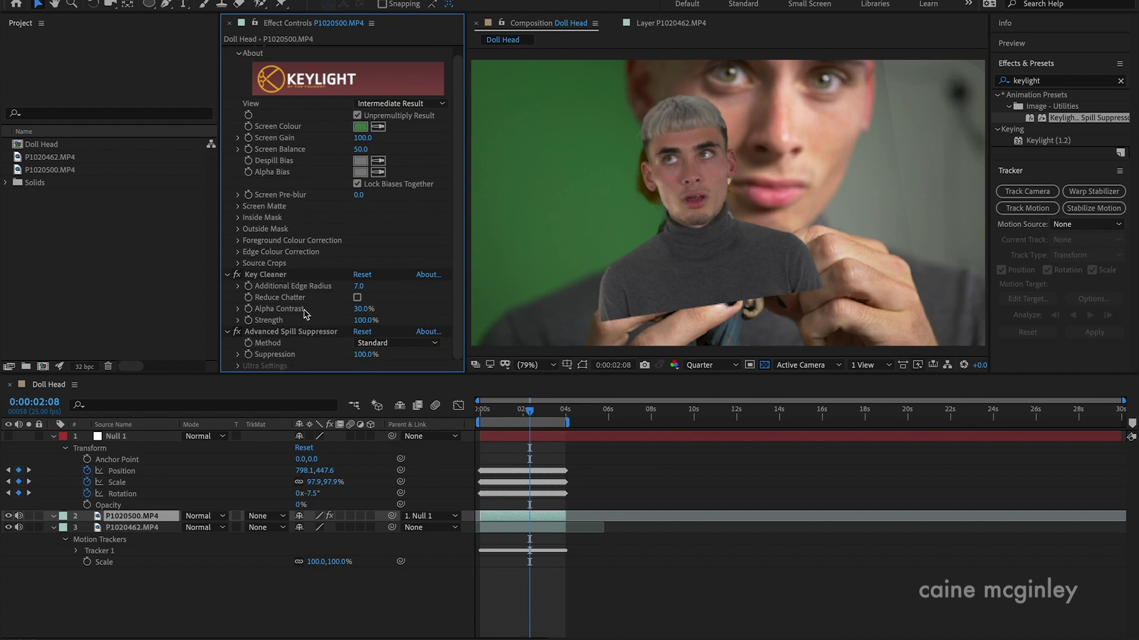
left_click(358, 287)
left_click(135, 522)
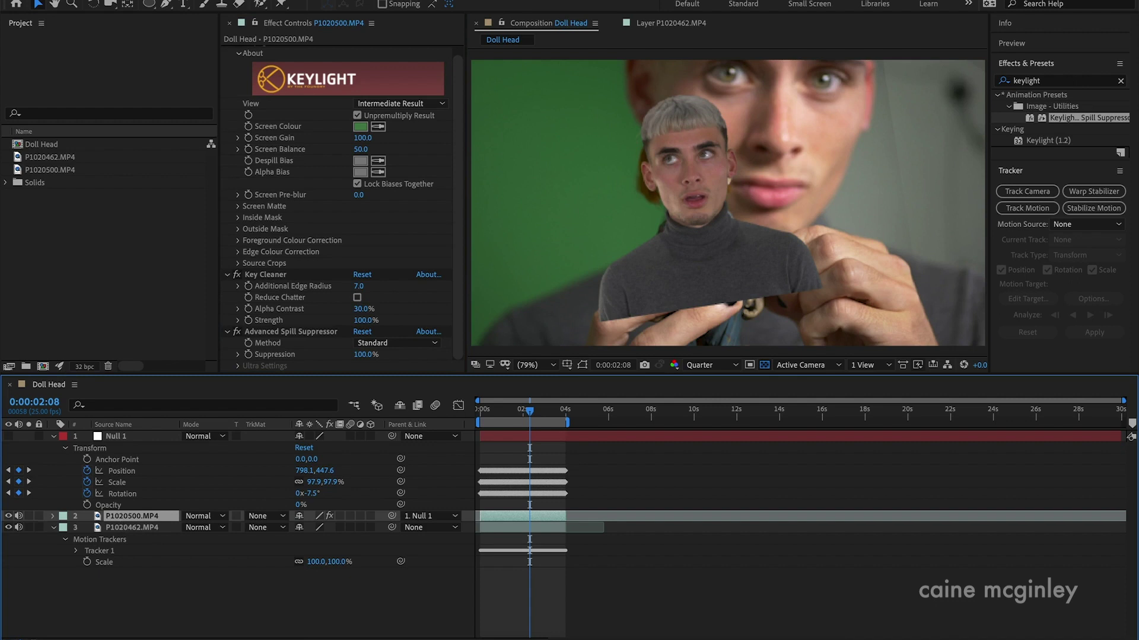
- Draw an elliptical mask around the head and set its Mask Feather to 150 pixels
left_click(149, 5)
mouse_move(580, 65)
left_mouse_down()
mouse_move(652, 98)
mouse_move(730, 189)
mouse_move(790, 217)
left_mouse_up()
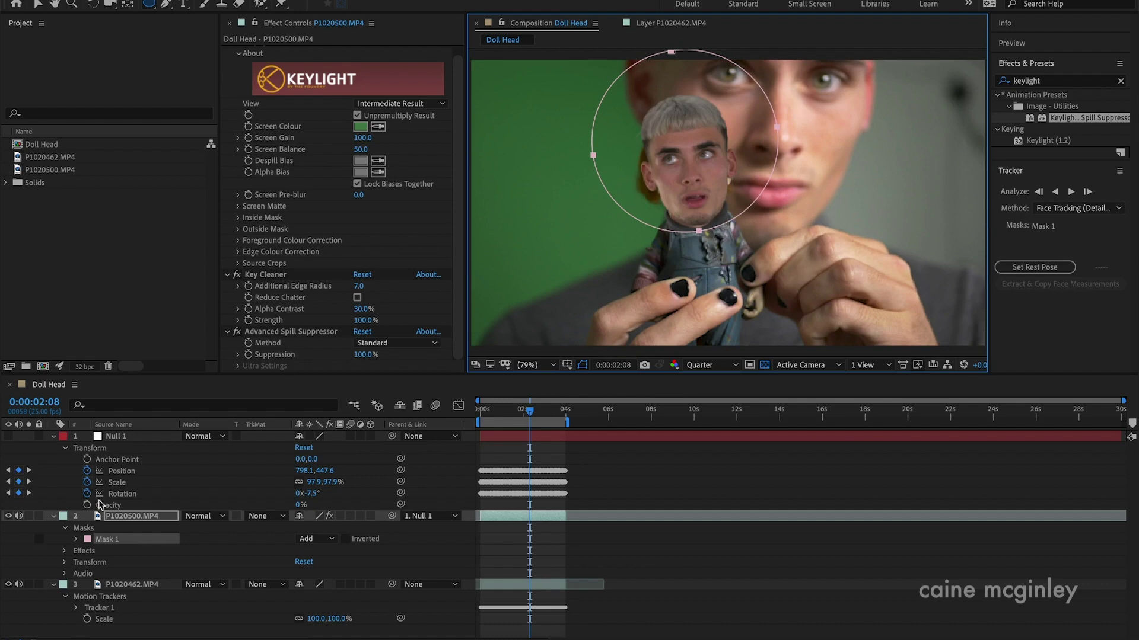
left_click(141, 517)
key("f")
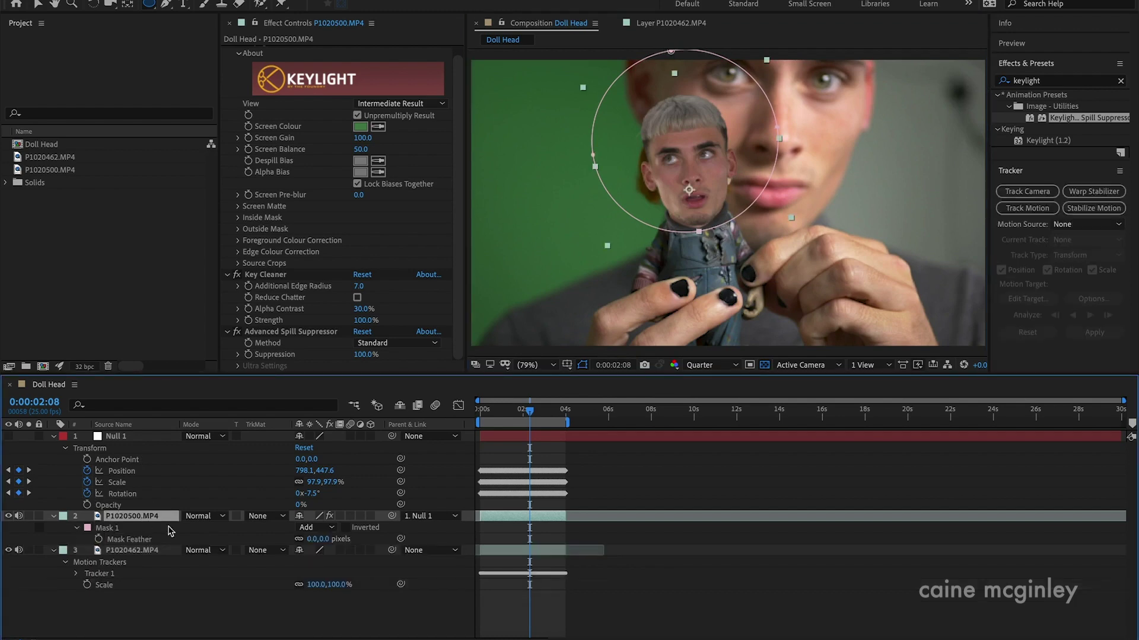
left_click(327, 539)
type("150")
key("Return")
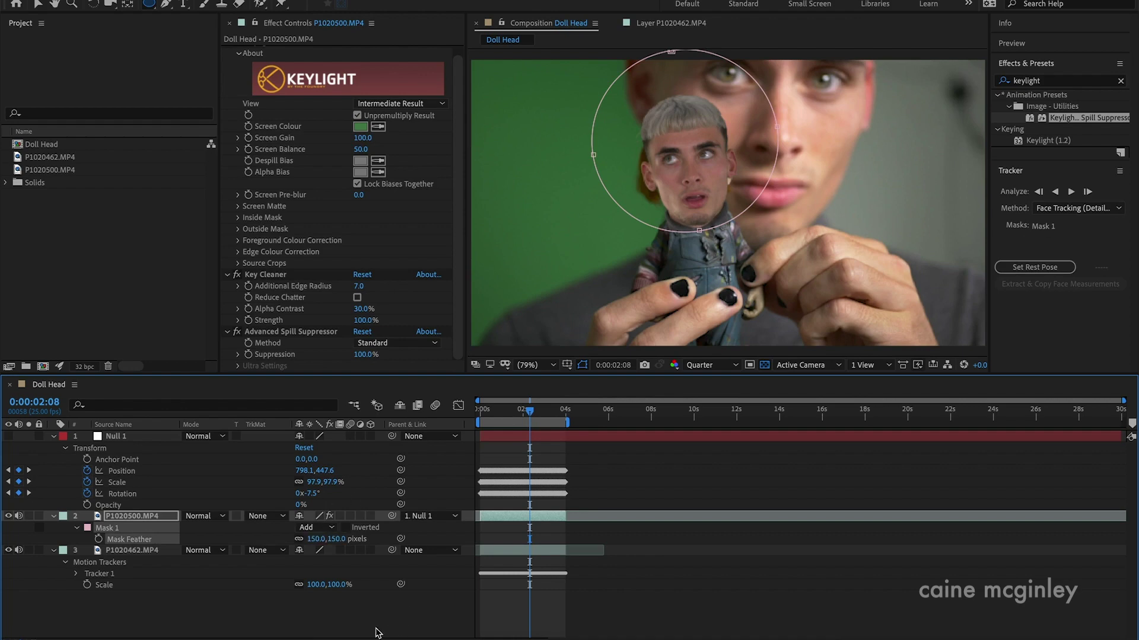
left_click(290, 622)
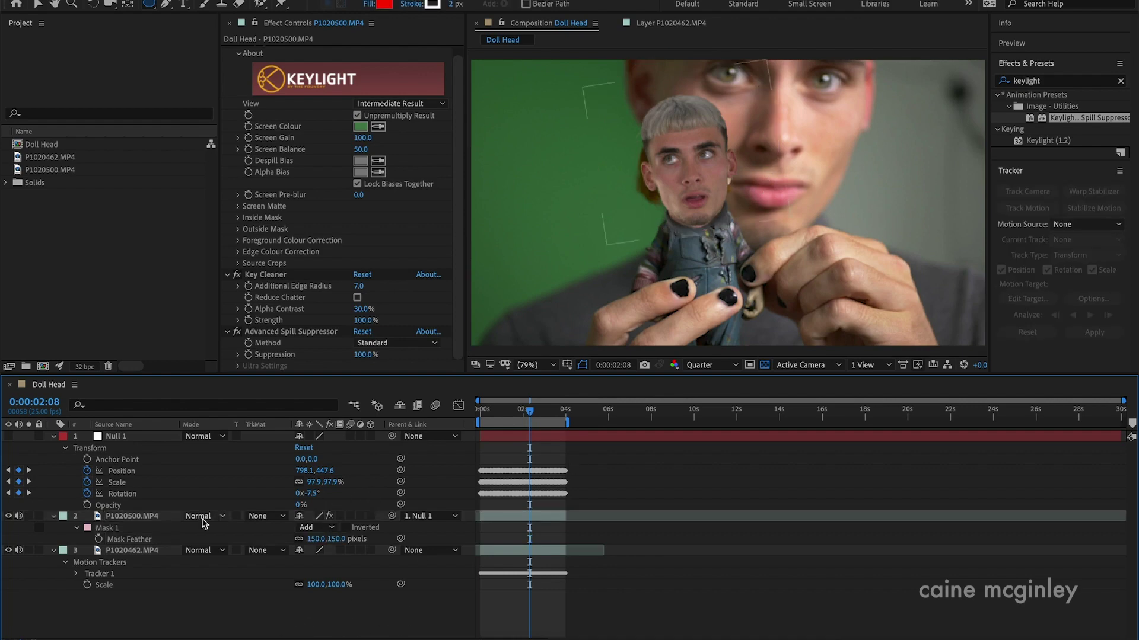
- Parent the head layer to Null 1, show the null, and scrub back to check the track
left_click_drag(392, 516, 76, 469)
left_click(8, 436)
left_click_drag(529, 410, 505, 413)
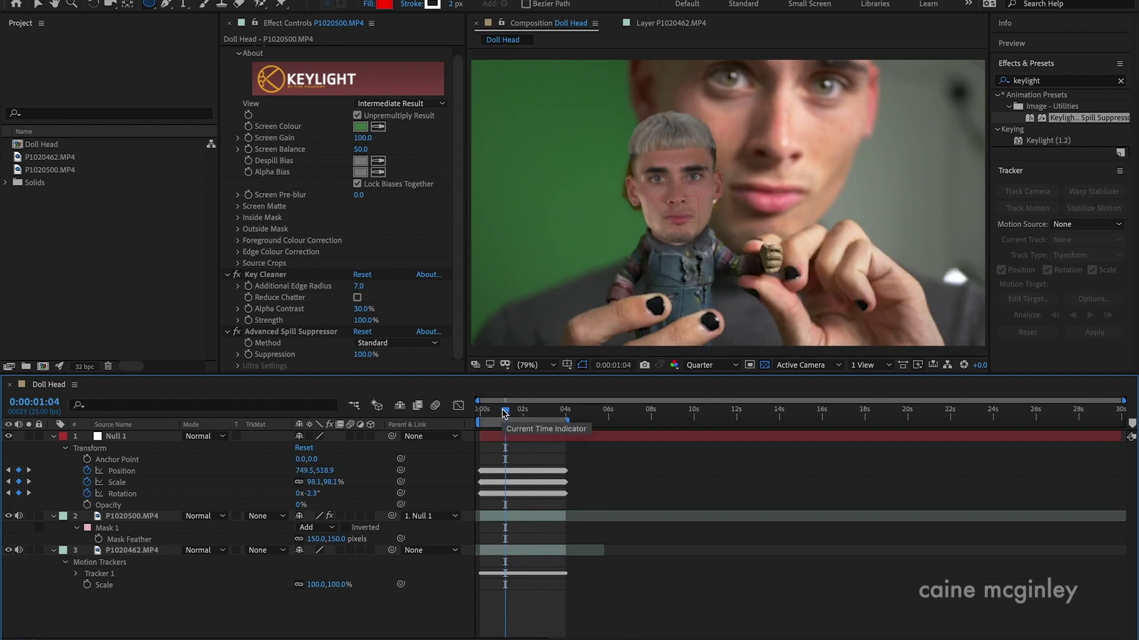